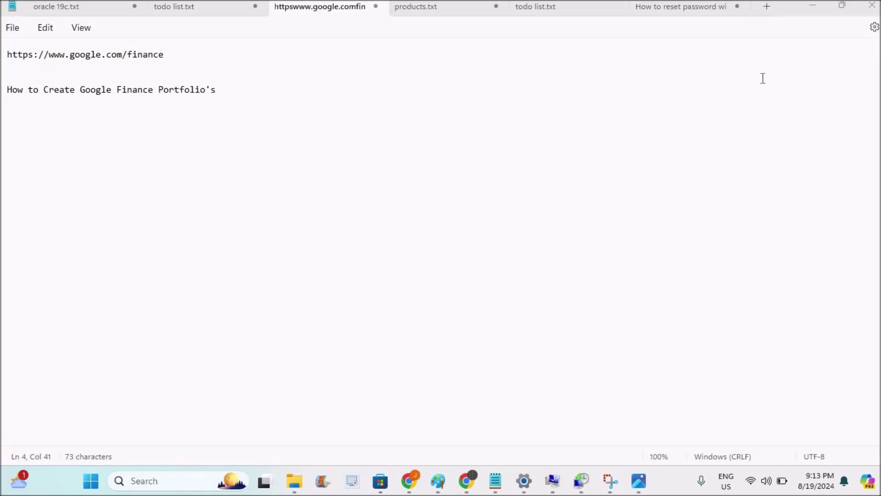
Minimize the Notepad notes so Google Finance shows in Chrome
left_click(811, 7)
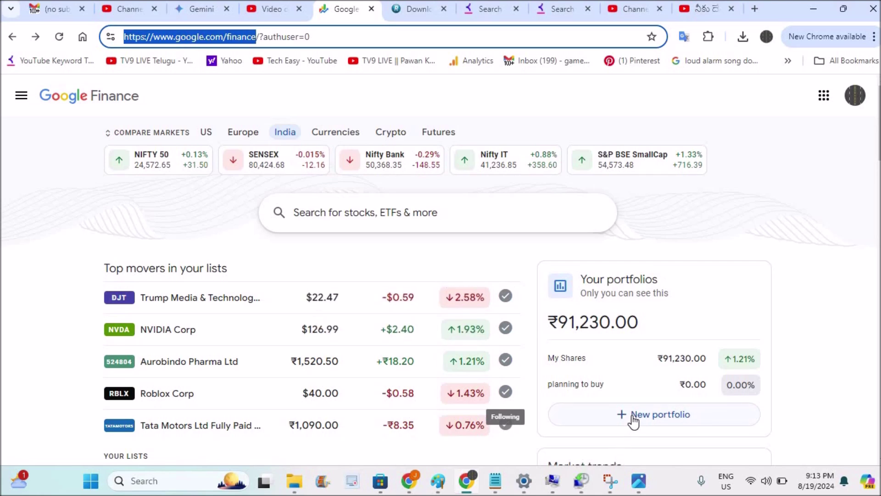
Create and save a portfolio named 'Salary Investments Stock', then begin adding investments to it
left_click(24, 101)
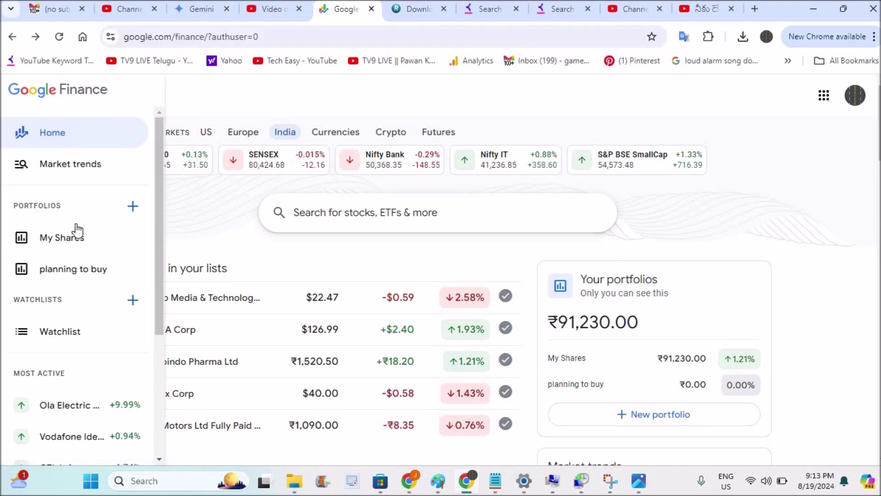
left_click(133, 208)
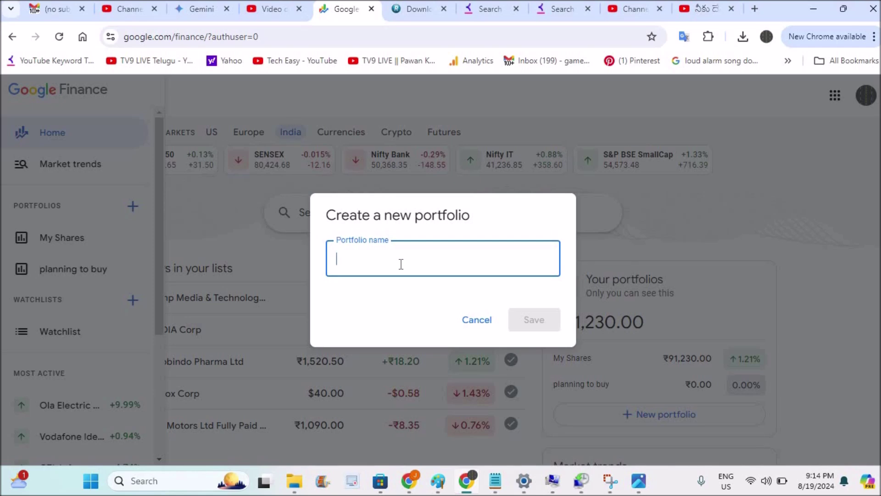
type("Sa")
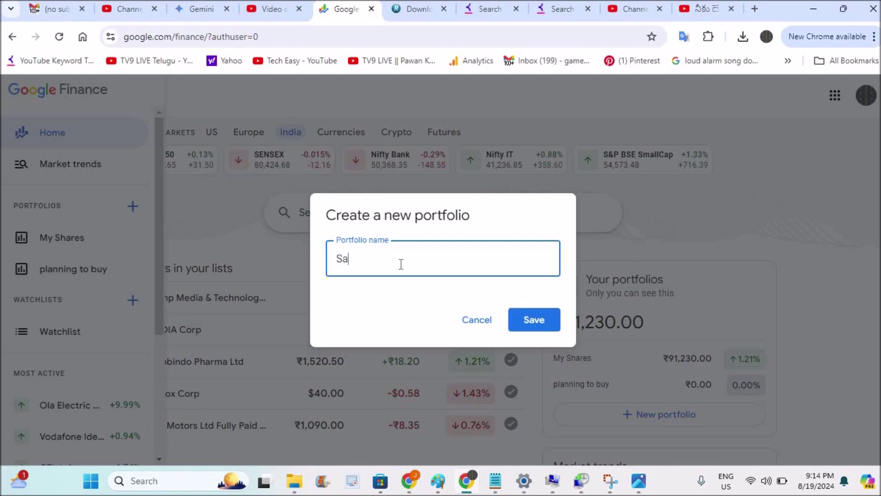
type("lae")
key("BackSpace")
type("d")
key("BackSpace")
type("ry Investments Stock")
left_click(538, 327)
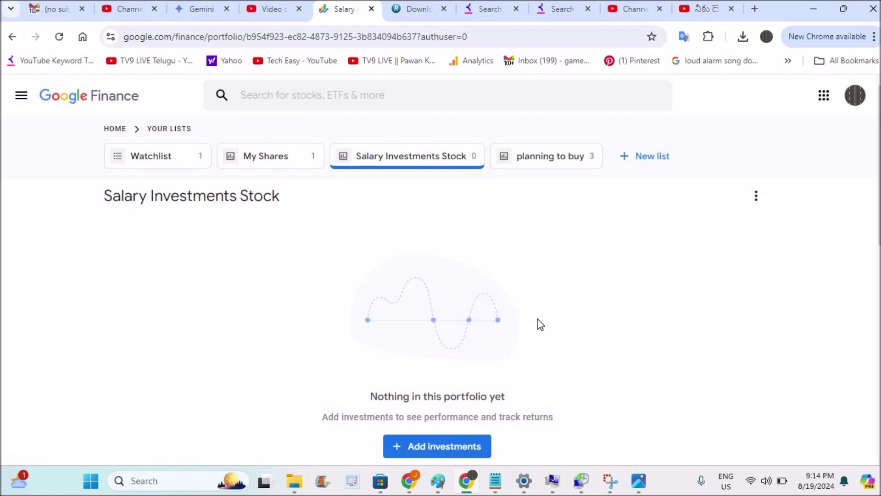
left_click(454, 446)
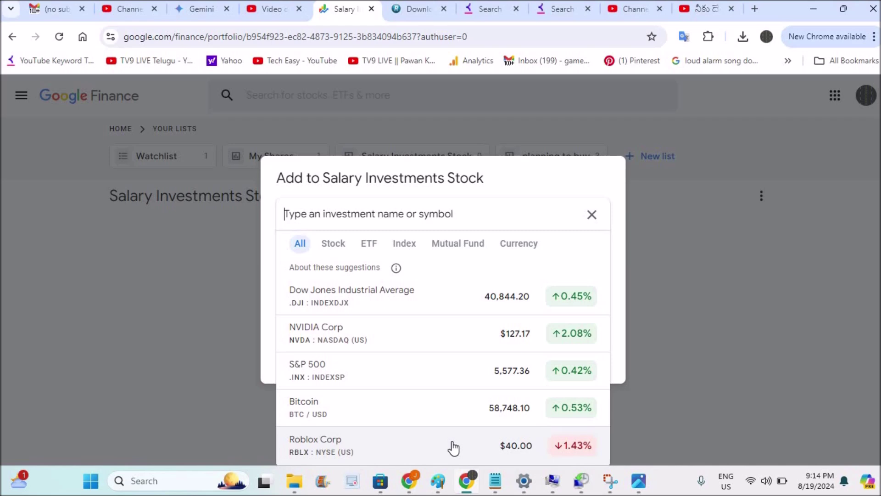
Filter suggestions to stocks, search 'rbl' and select Rane Brake Linings Ltd
left_click(334, 244)
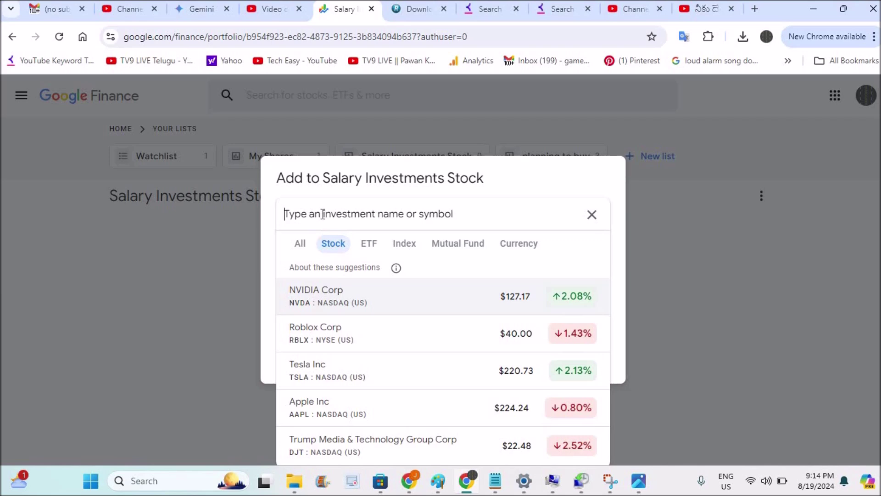
type("rbl")
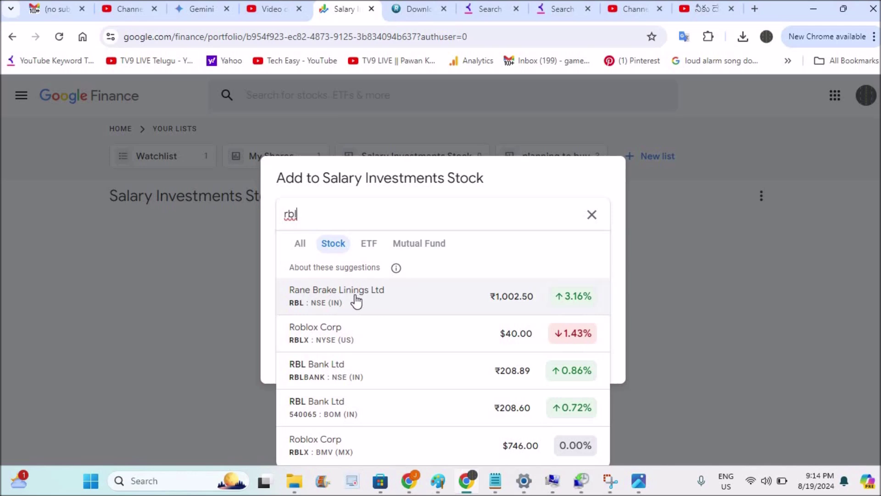
left_click(356, 302)
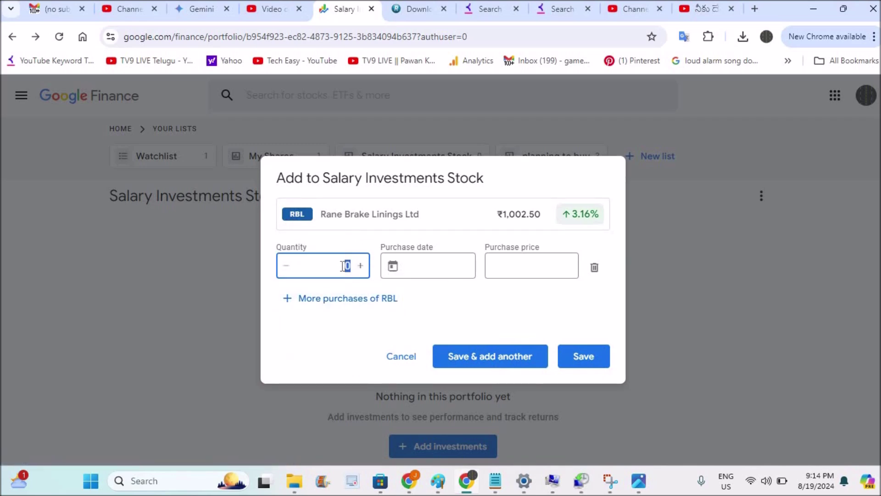
Set the Rane Brake Linings quantity to 10
left_click(361, 266)
left_click(362, 266)
left_click(362, 266)
left_click(361, 267)
left_click(361, 266)
left_click(362, 266)
left_click(361, 267)
left_click(362, 266)
left_click(362, 266)
left_click(361, 267)
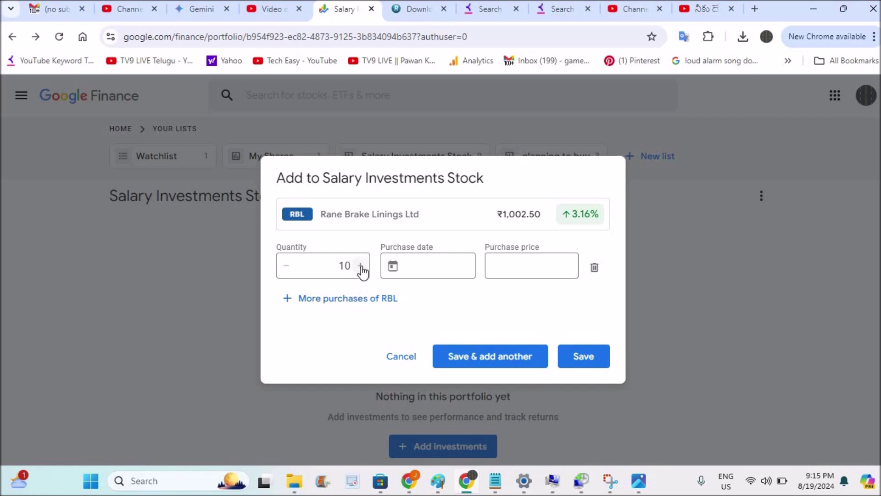
left_click(354, 267)
double_click(344, 265)
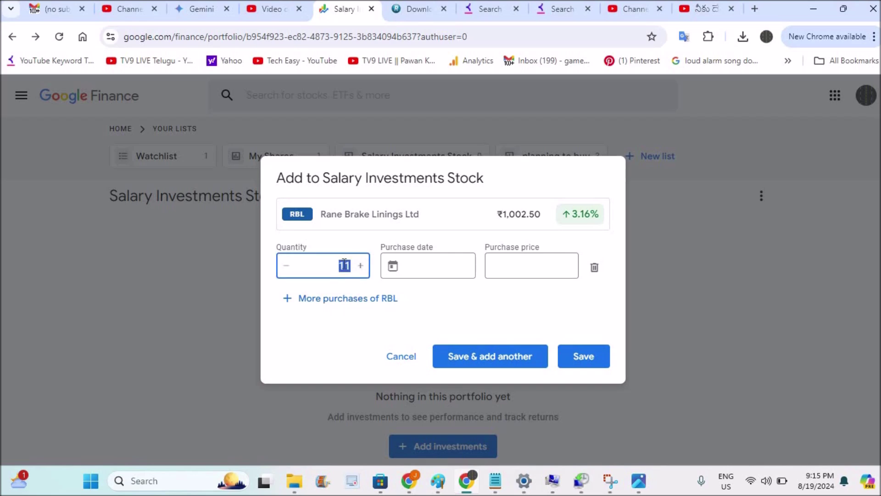
type("8")
key("BackSpace")
type("10")
left_click(392, 268)
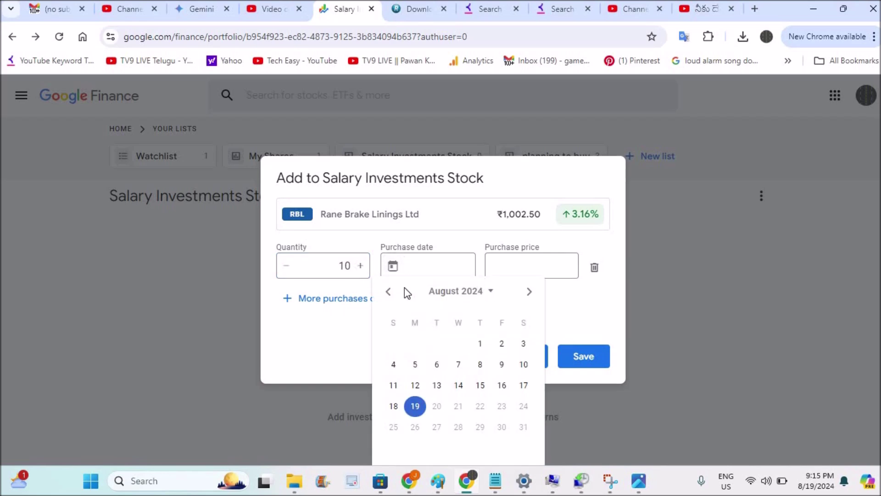
Set the Rane Brake Linings purchase date to March 5, 2021
left_click(389, 293)
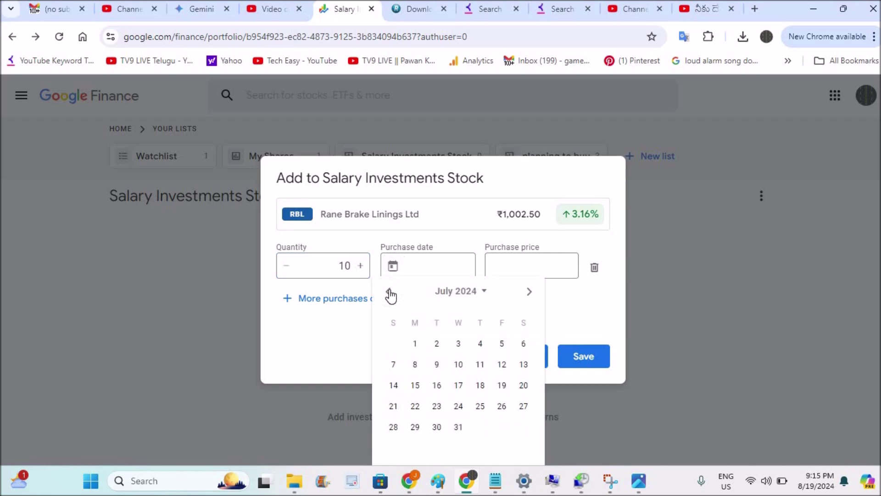
left_click(484, 292)
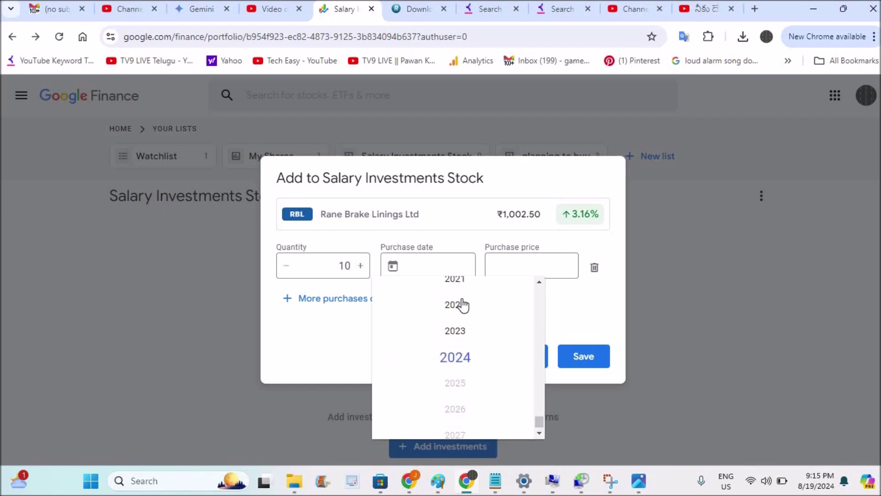
left_click(454, 280)
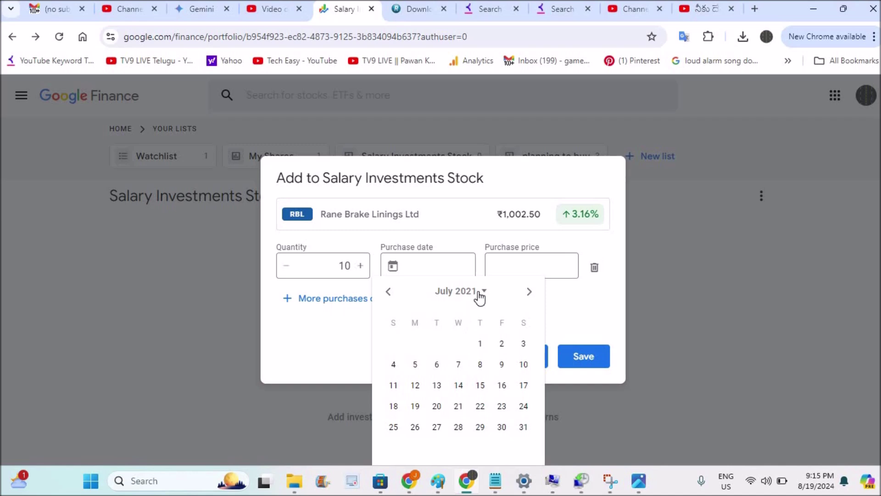
left_click(479, 294)
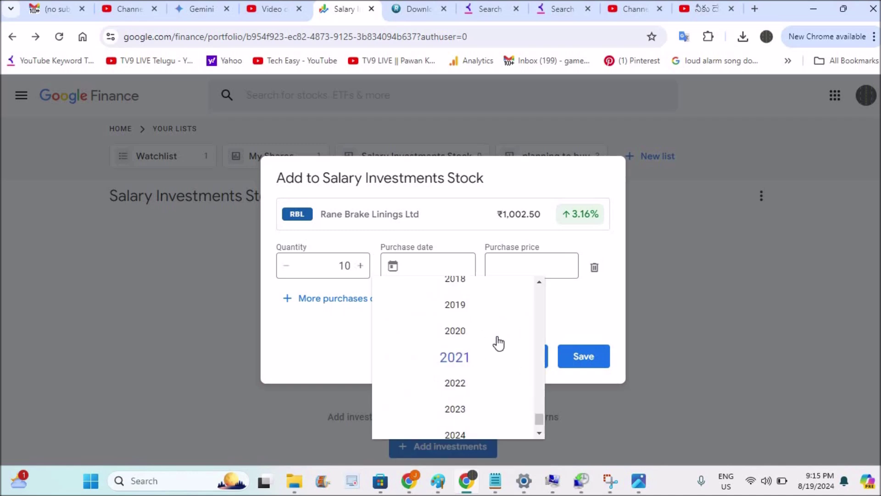
left_click(455, 359)
left_click(389, 292)
left_click(390, 292)
left_click(390, 292)
left_click(389, 292)
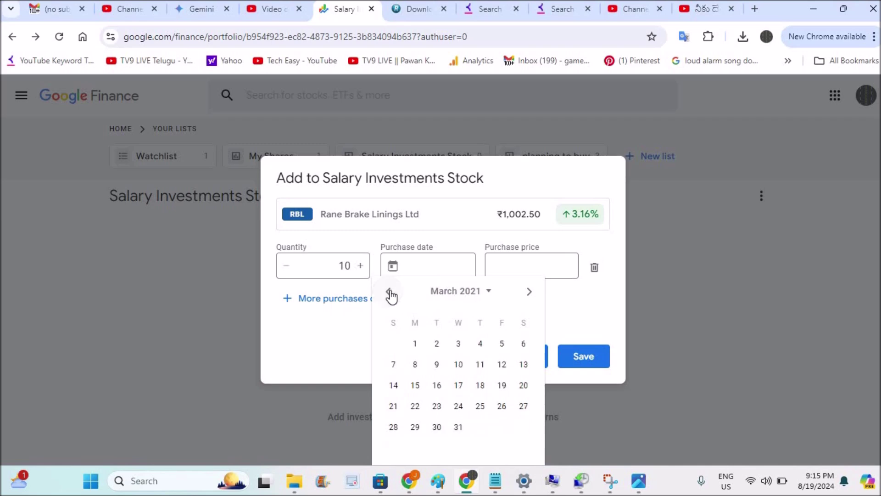
left_click(504, 346)
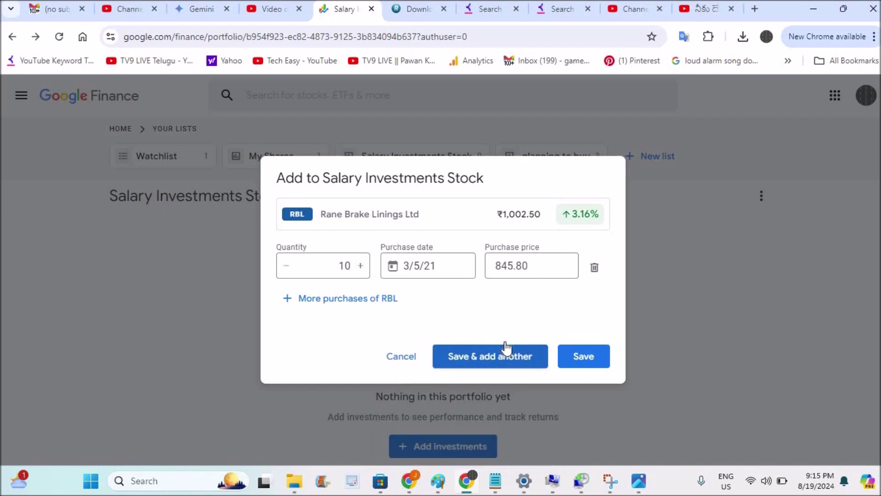
Check the 845.80 purchase price and save the Rane Brake Linings holding
left_click(503, 264)
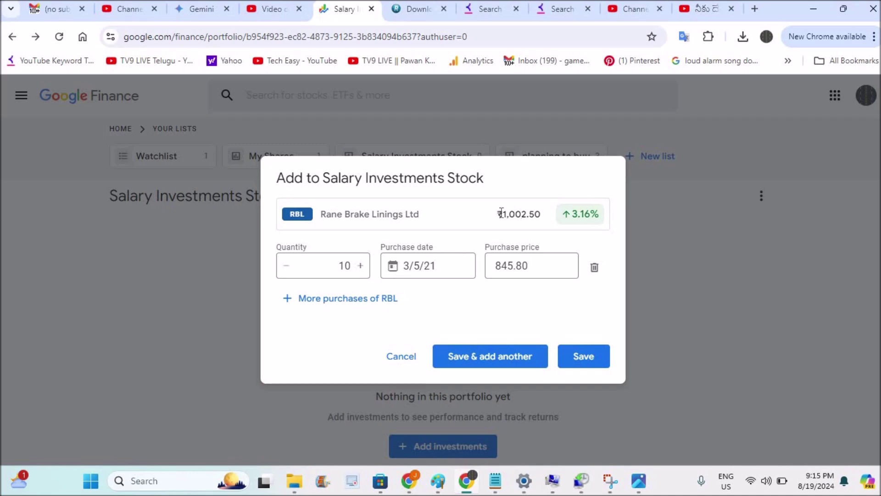
left_click_drag(499, 213, 559, 214)
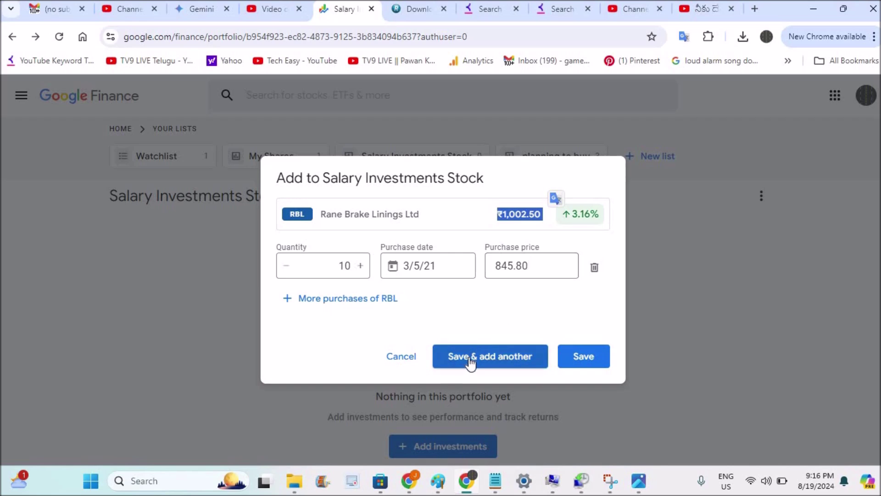
left_click(496, 360)
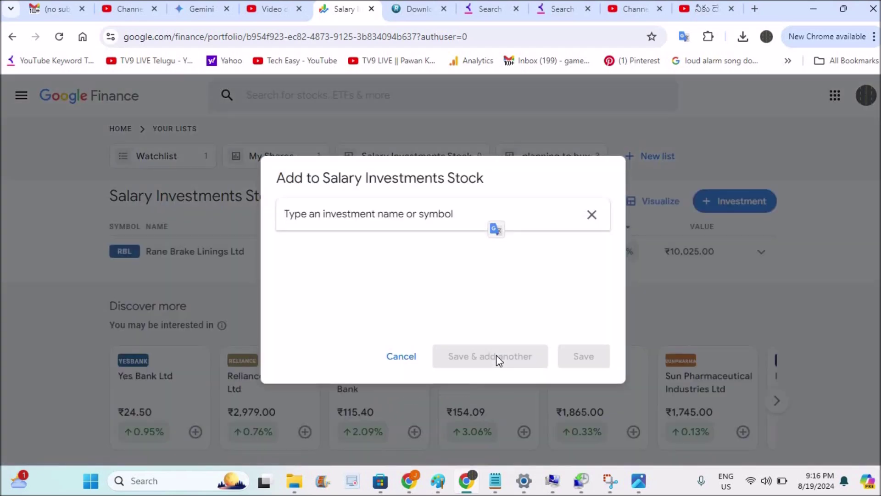
Search 'tata', select Tata Steel Ltd and set its quantity to 10
left_click(370, 210)
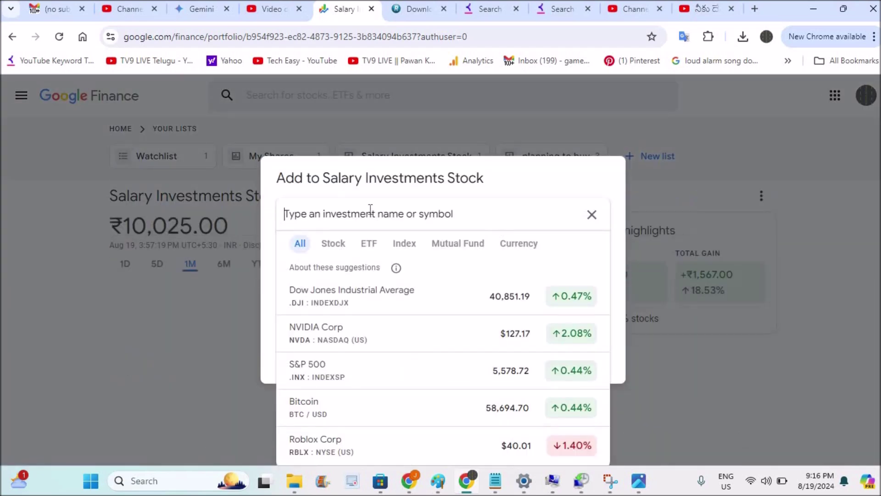
type("tat")
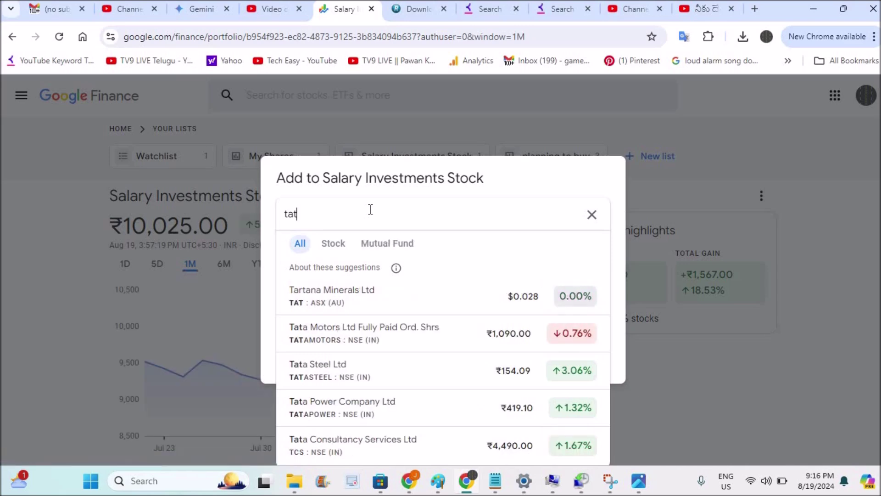
type("a")
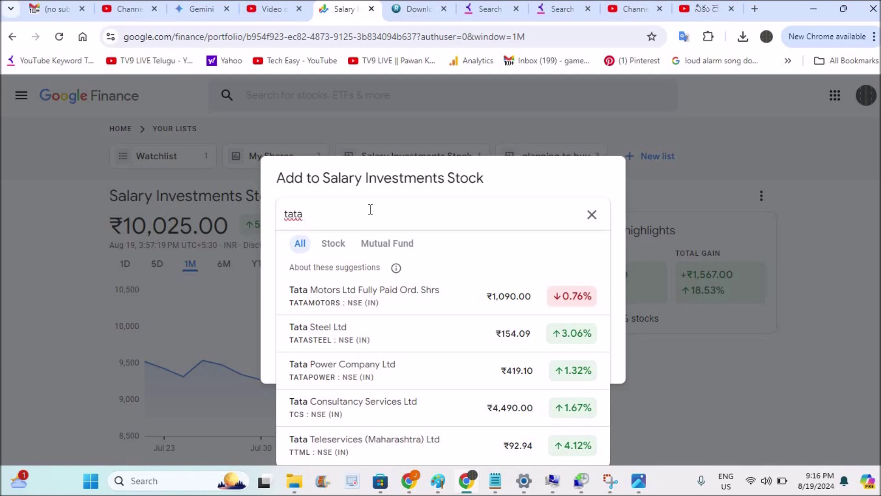
left_click(391, 340)
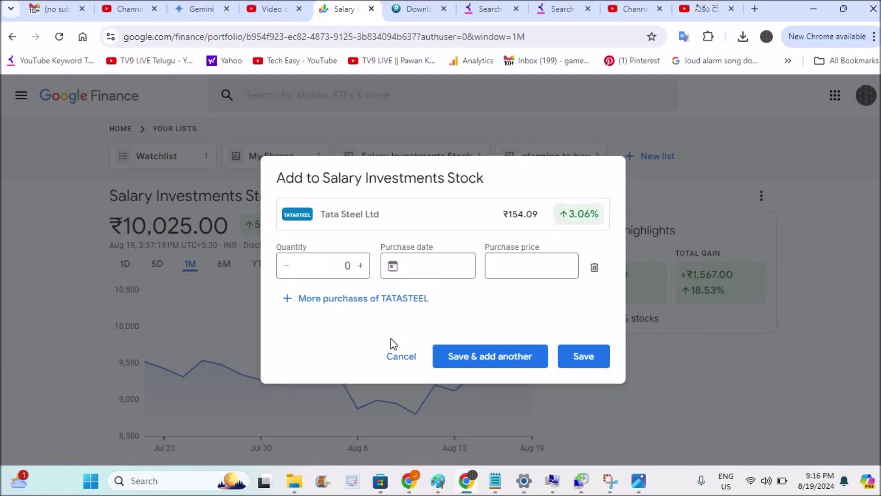
left_click(358, 271)
type("0")
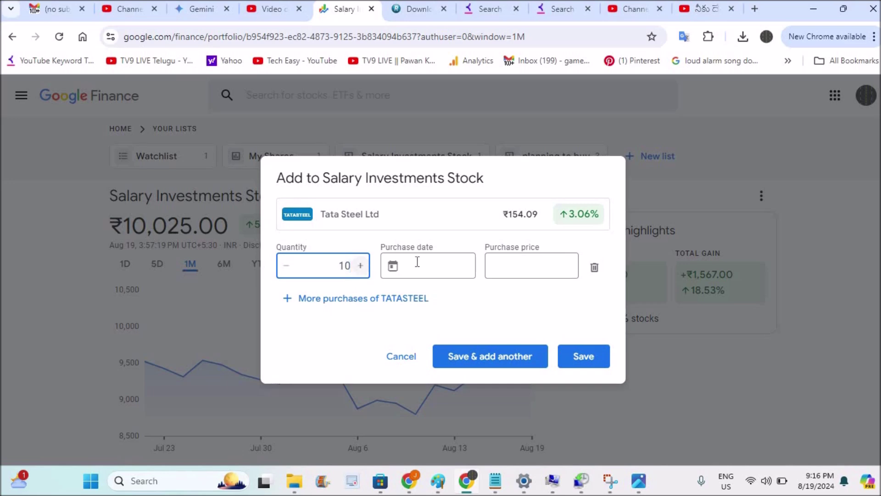
Date the Tata Steel purchase July 11, 2023, keep price 115.15, and save
left_click(394, 268)
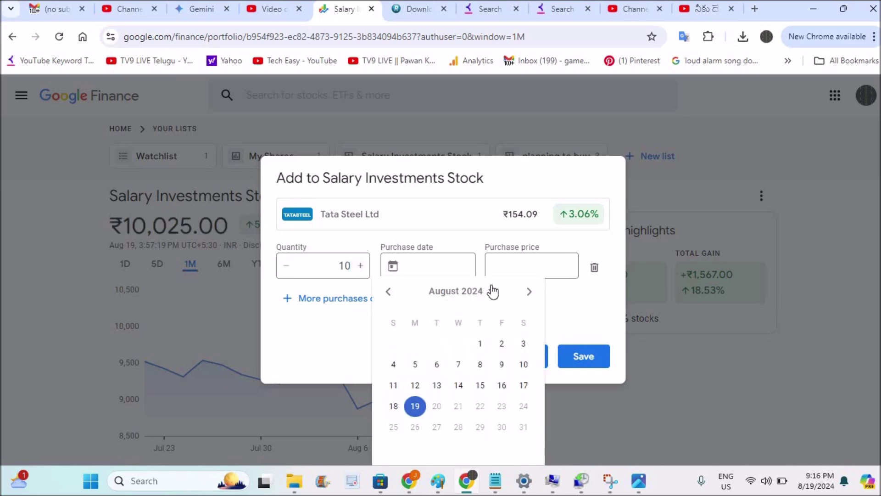
left_click(495, 290)
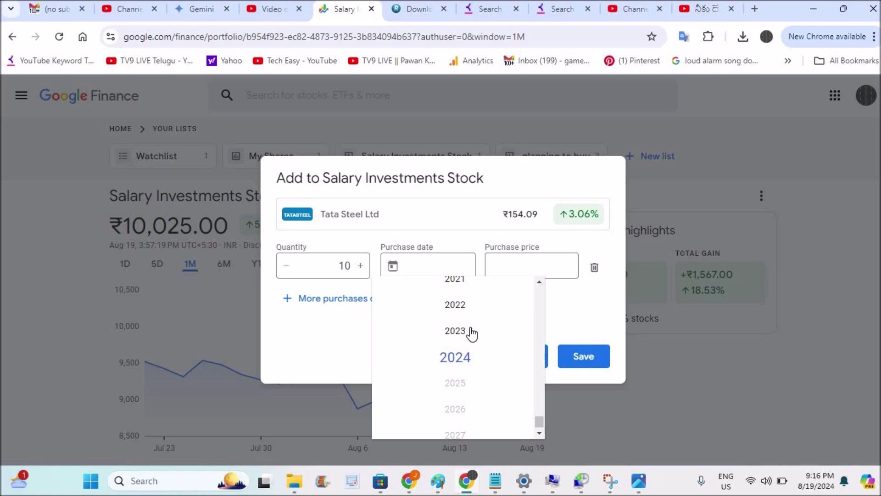
left_click(471, 332)
left_click(485, 292)
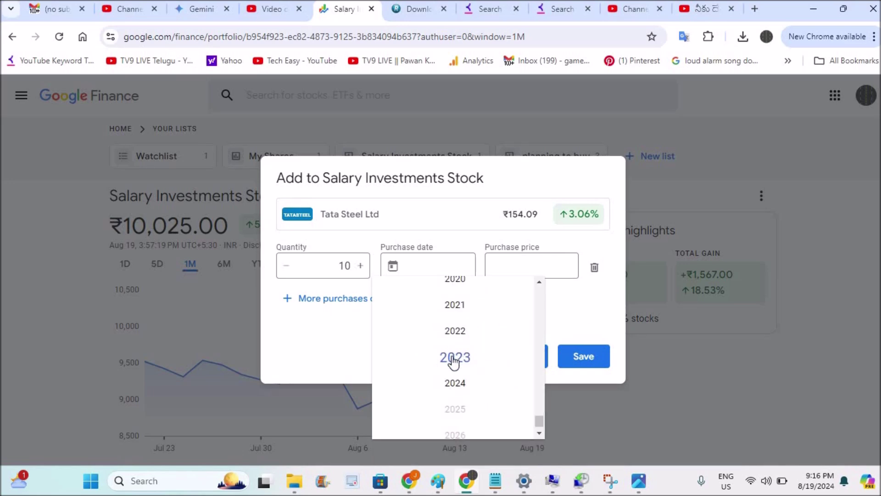
left_click(453, 359)
left_click(388, 292)
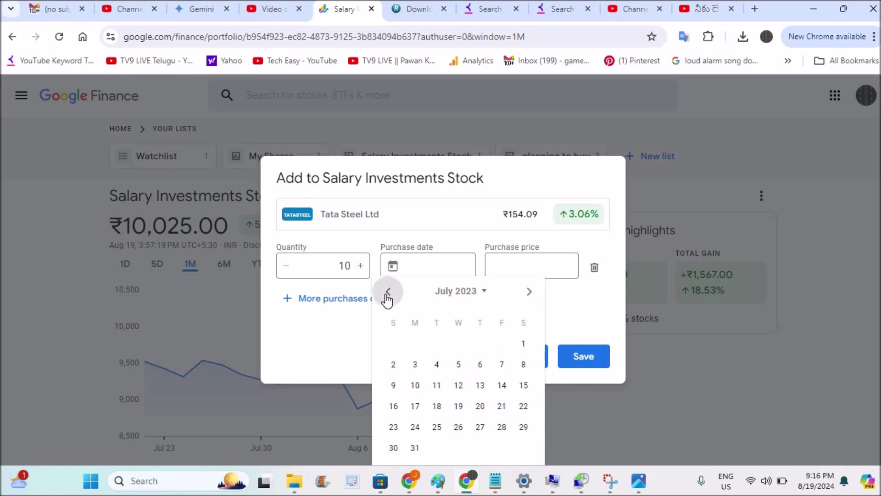
left_click(436, 385)
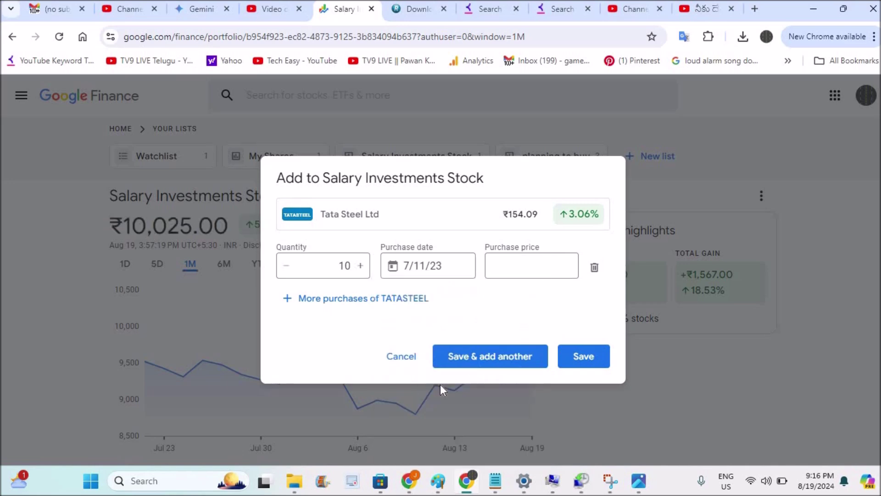
left_click(525, 267)
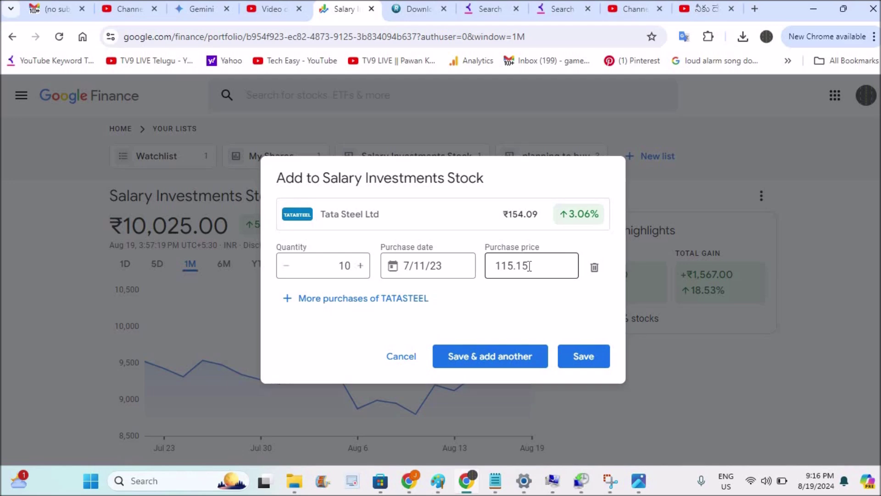
left_click(569, 361)
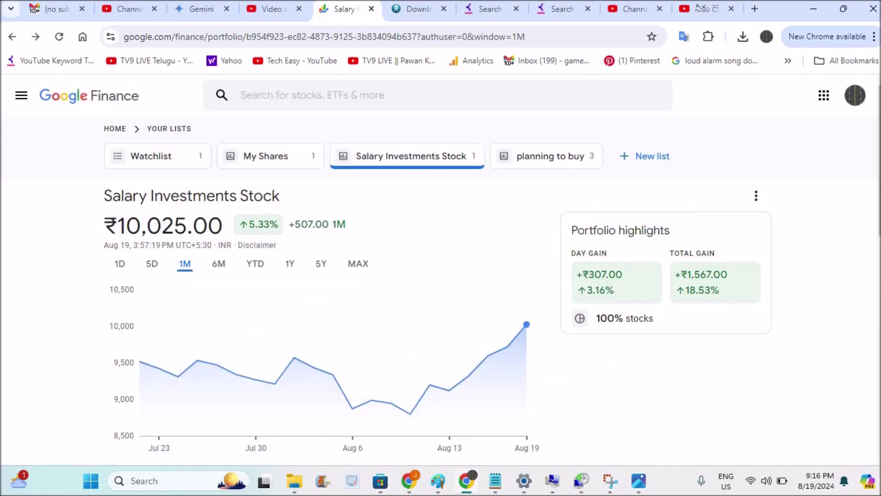
Return Home, open Salary Investments Stock and highlight its ₹352.70 day gain
left_click(21, 98)
left_click(19, 98)
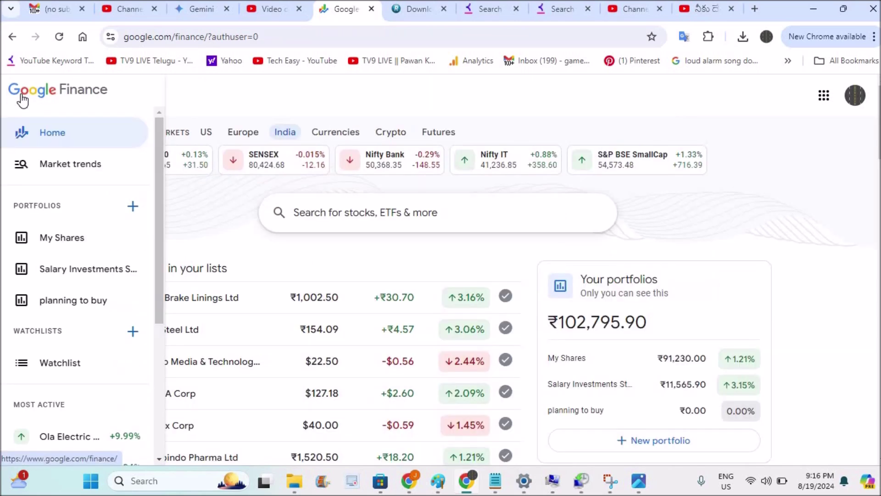
left_click(80, 274)
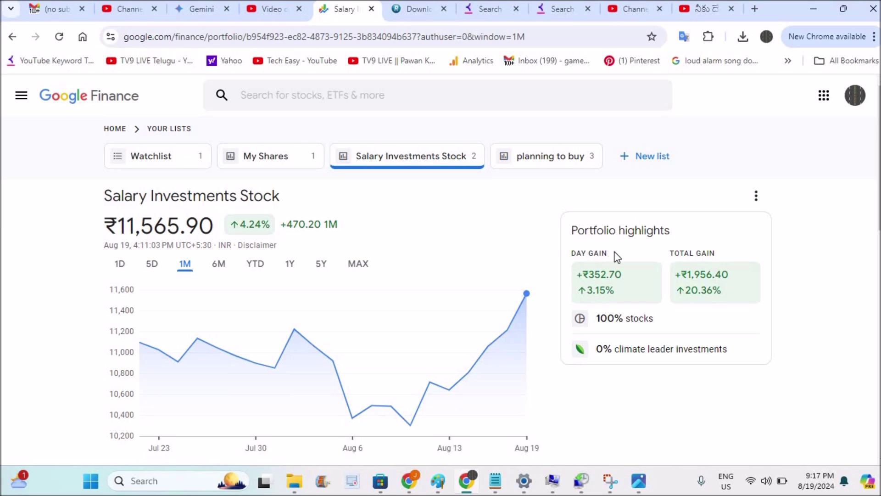
left_click_drag(581, 272, 623, 274)
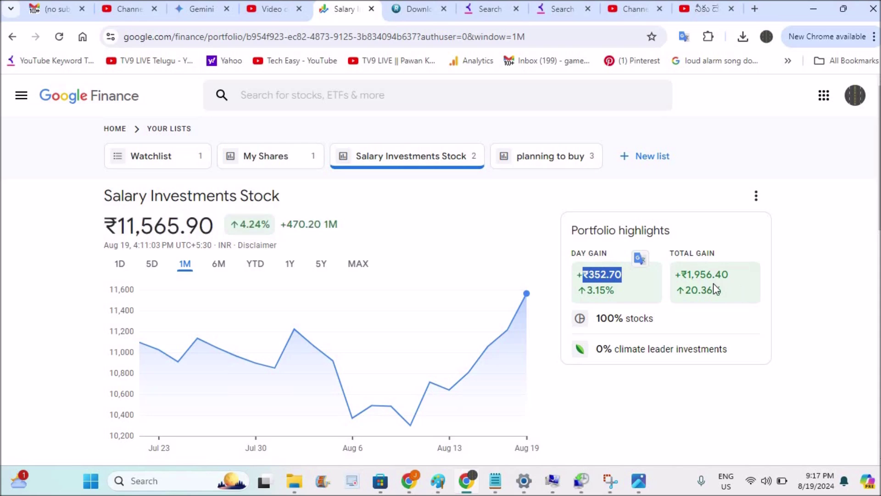
Highlight the ₹352.70 day gain and ₹1,956.40 total gain figures
scroll(693, 283, "down", 5)
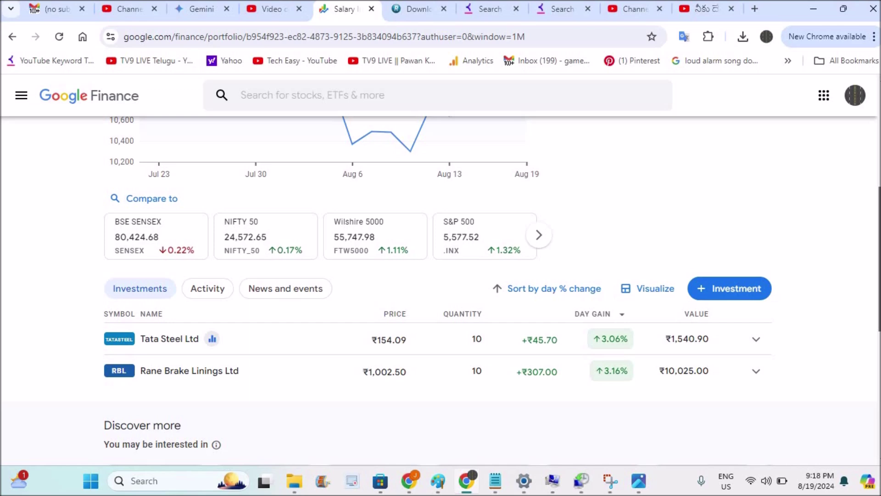
scroll(441, 290, "up", 5)
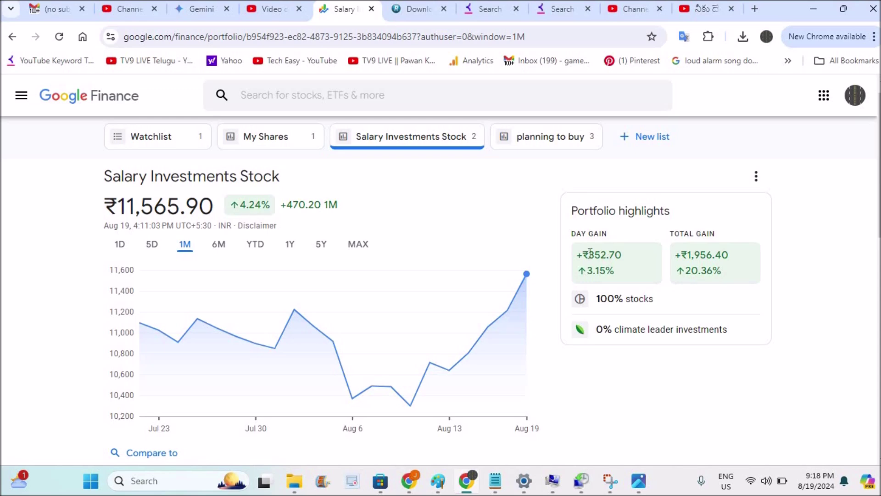
mouse_move(591, 253)
left_mouse_down()
mouse_move(636, 248)
mouse_move(599, 271)
mouse_move(589, 266)
left_mouse_up()
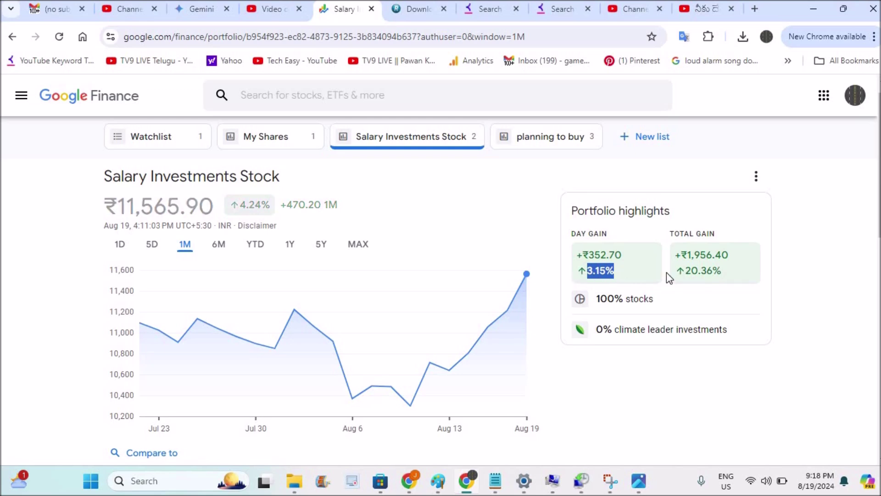
left_click_drag(681, 254, 729, 255)
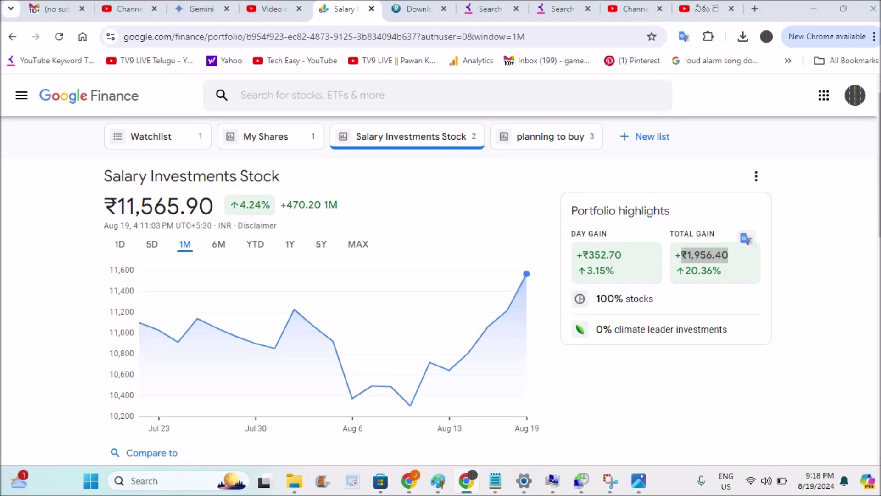
left_click(844, 317)
Scroll down to the holdings table showing Tata Steel and Rane Brake Linings
scroll(845, 317, "down", 2)
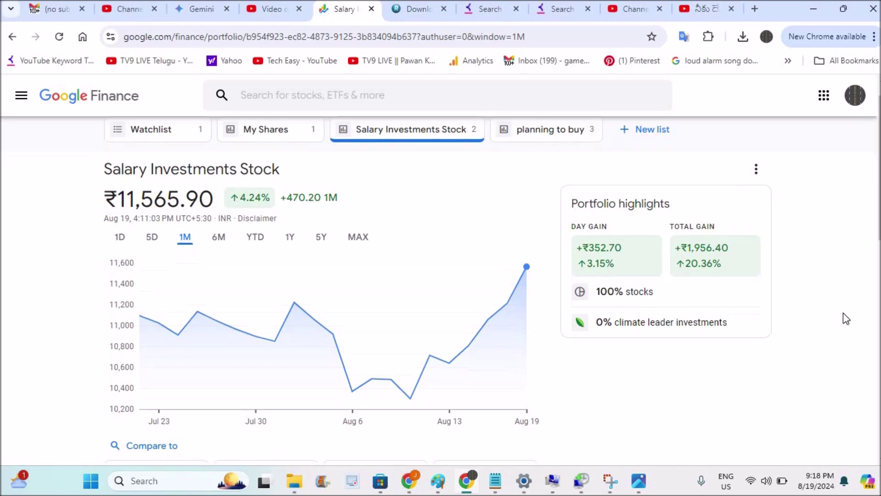
scroll(844, 317, "down", 2)
scroll(844, 317, "down", 3)
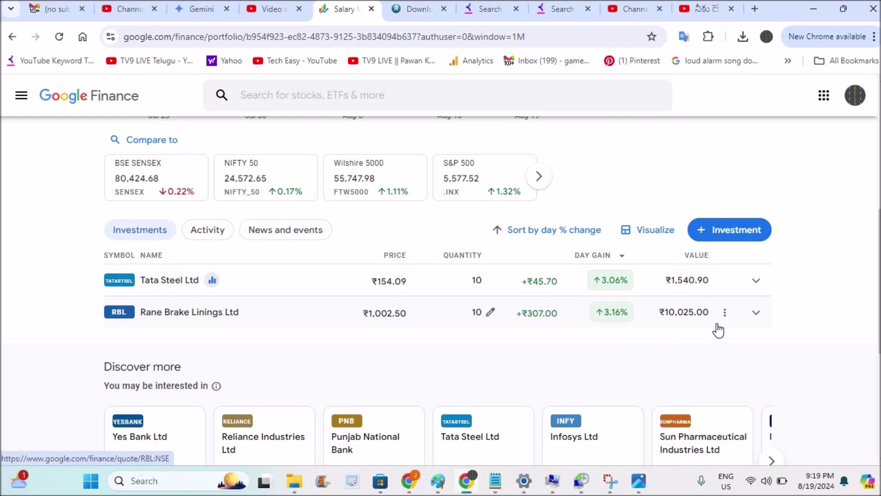
Expand Rane Brake Linings to show its 10-share Mar 5, 2021 lot and ₹1,567.00 gain
left_click(756, 313)
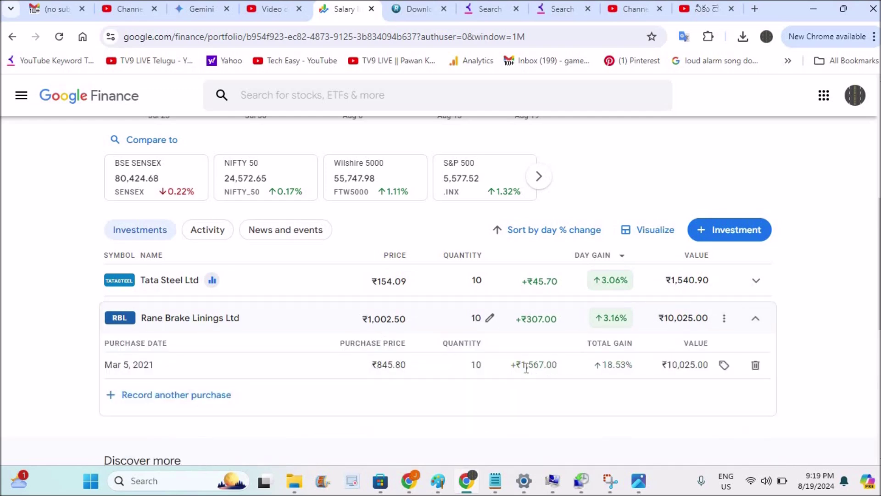
left_click_drag(522, 365, 564, 366)
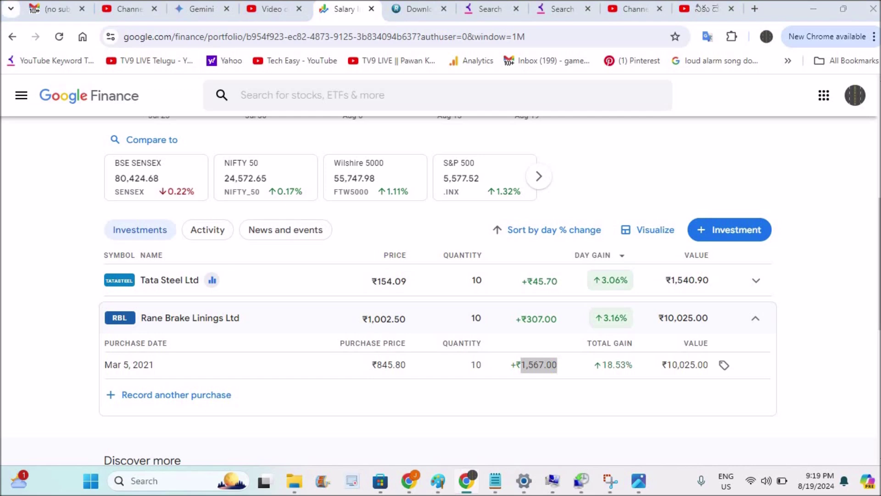
left_click(845, 372)
scroll(845, 371, "down", 2)
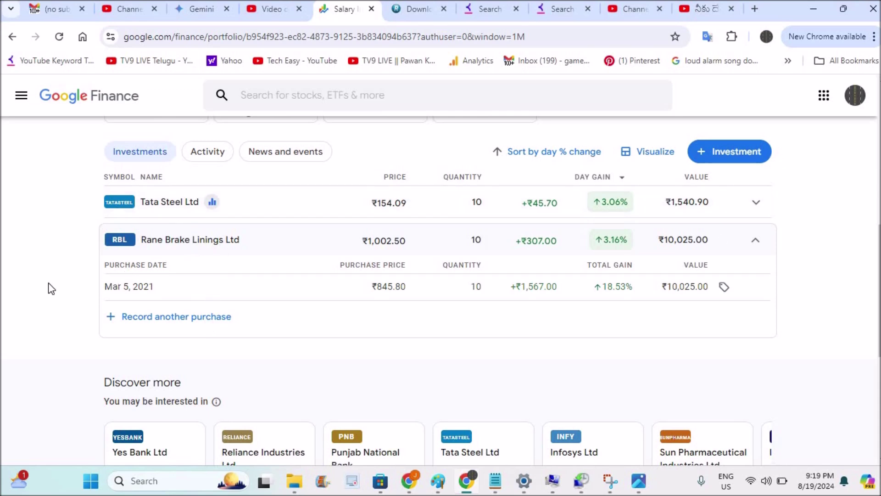
scroll(48, 283, "up", 8)
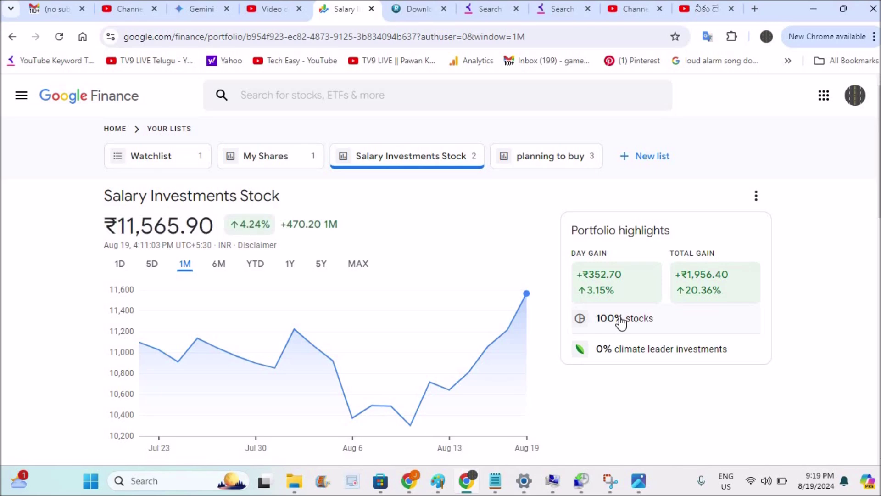
Switch to My Shares and expand its 60-share Aurobindo Pharma Ltd holding
left_click(272, 157)
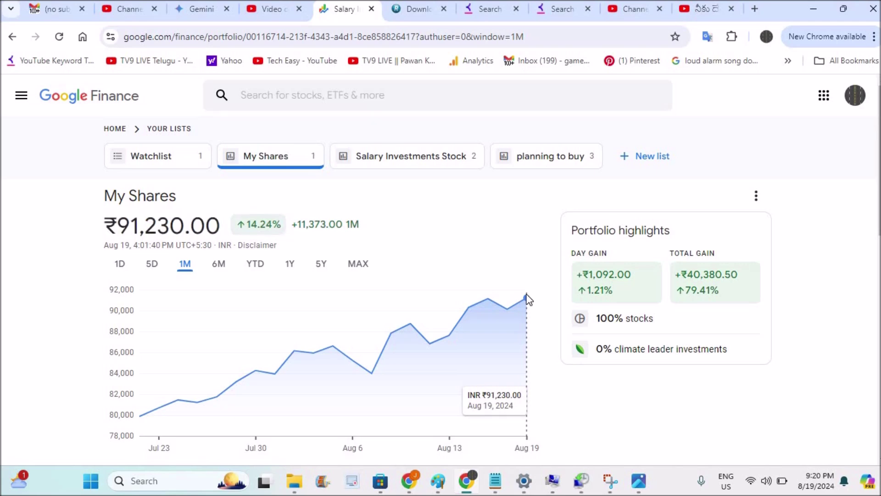
scroll(10, 320, "down", 8)
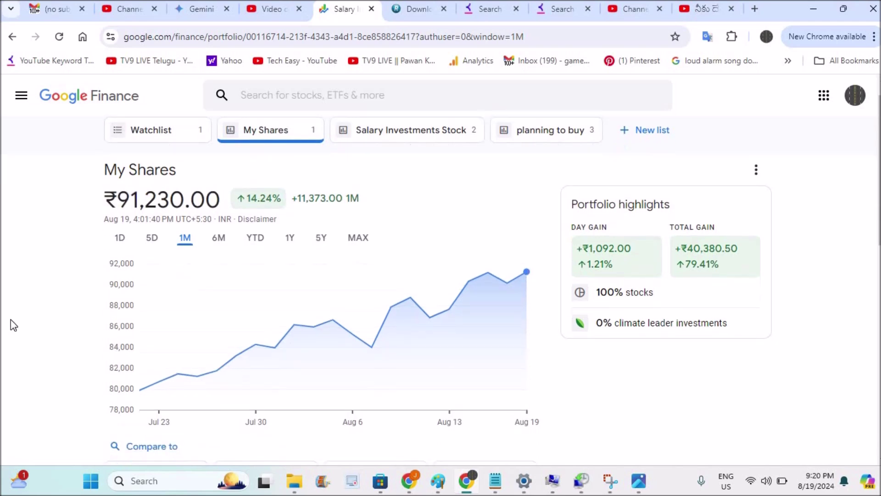
scroll(10, 320, "down", 1)
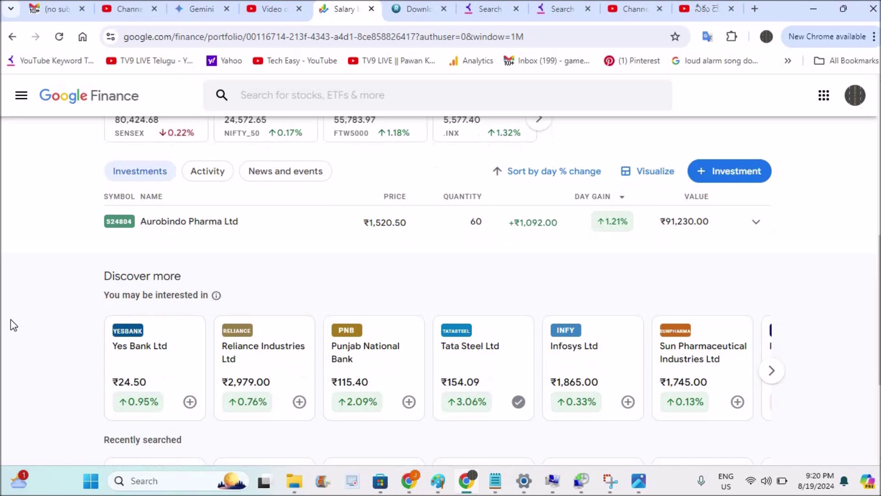
scroll(10, 320, "up", 3)
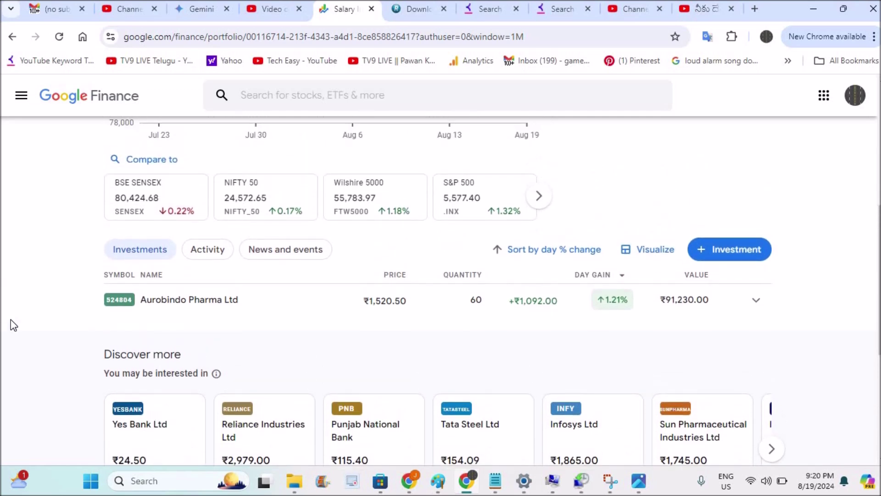
left_click(755, 308)
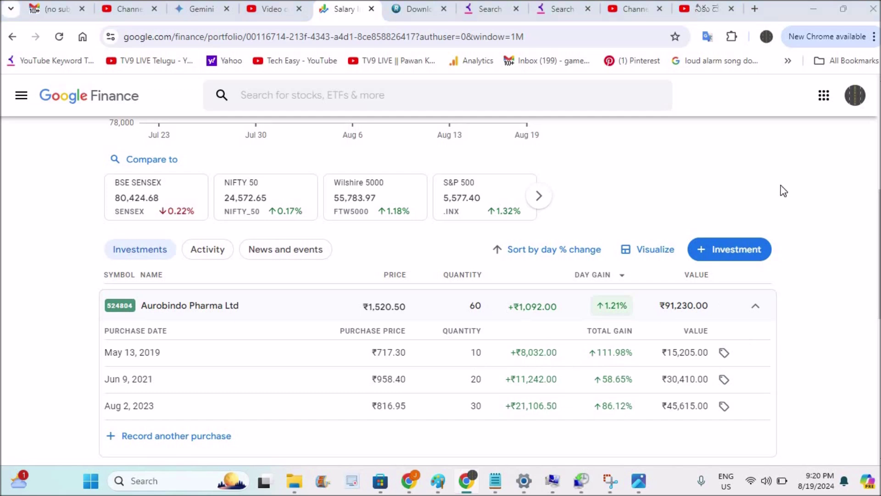
Scroll My Shares back to the top showing ₹91,230.00 value and ₹40,380.50 total gain
scroll(784, 191, "up", 2)
scroll(781, 191, "up", 6)
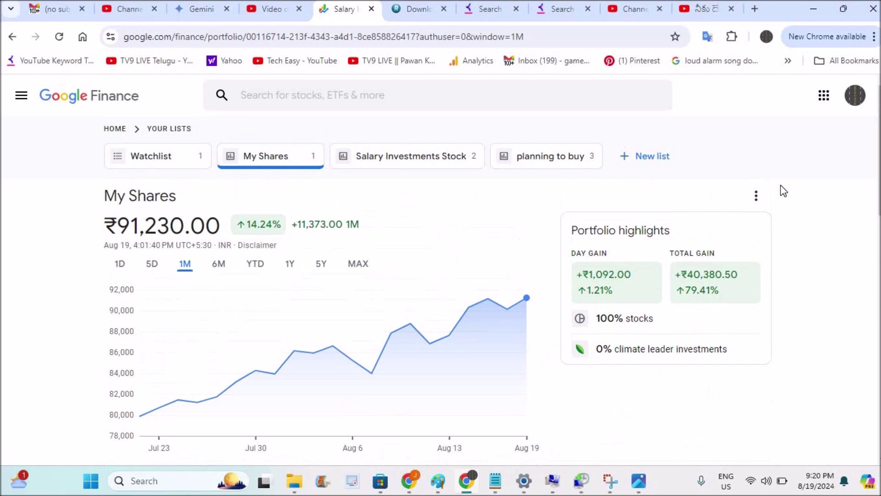